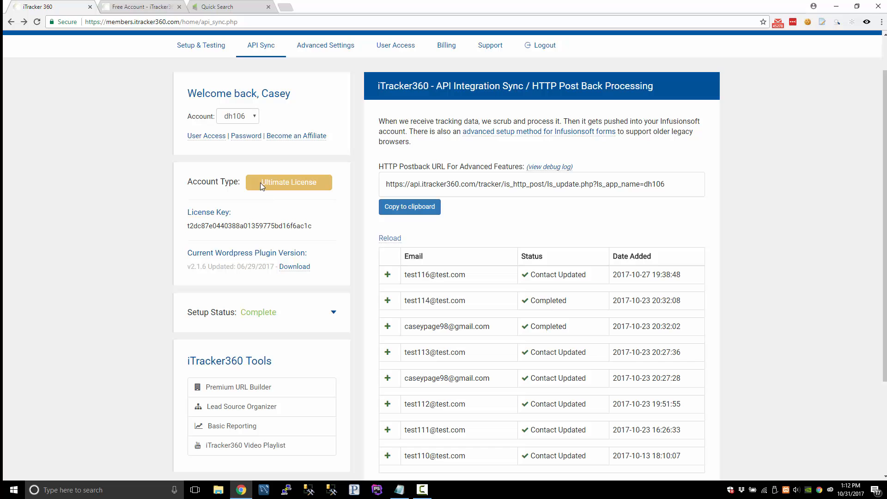
# Step: Submit the demo sign-up form on the free account page with the test contact's email address
pyautogui.moveTo(260, 182); pyautogui.dragTo(322, 194)
pyautogui.click(289, 194)
pyautogui.click(139, 7)
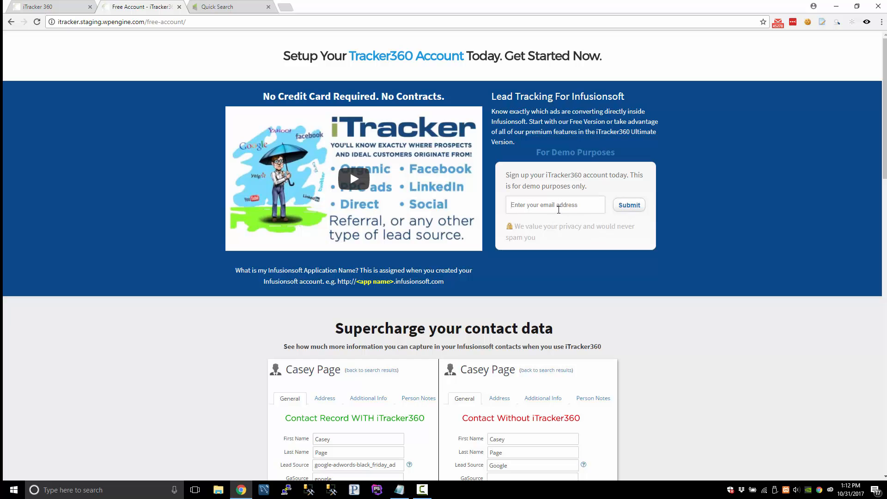
pyautogui.click(562, 207)
pyautogui.hotkey('ctrl', 'v')
pyautogui.moveTo(578, 202); pyautogui.dragTo(491, 211)
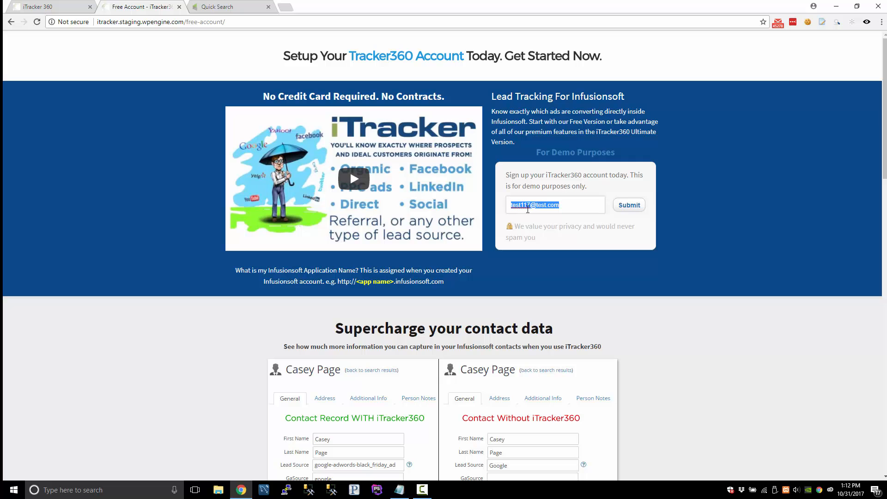
pyautogui.click(618, 210)
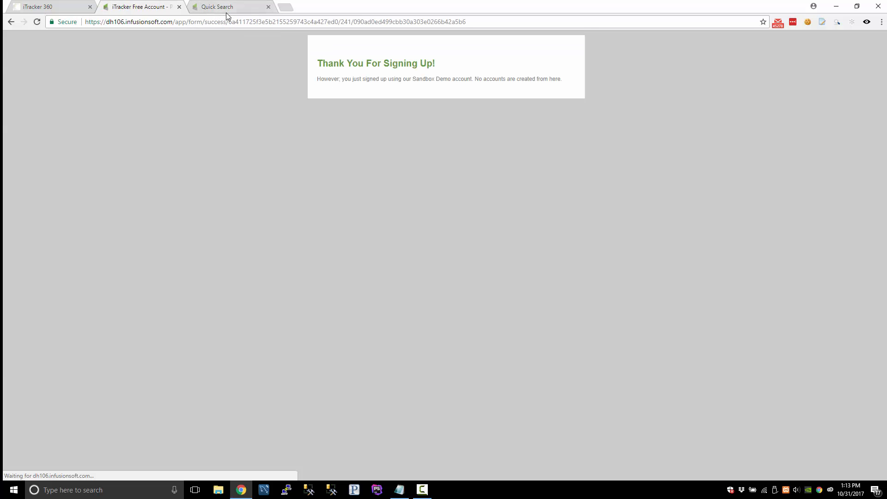
# Step: Open the new test contact from the Infusionsoft quick search results and check its general information, including the time zone
pyautogui.click(226, 9)
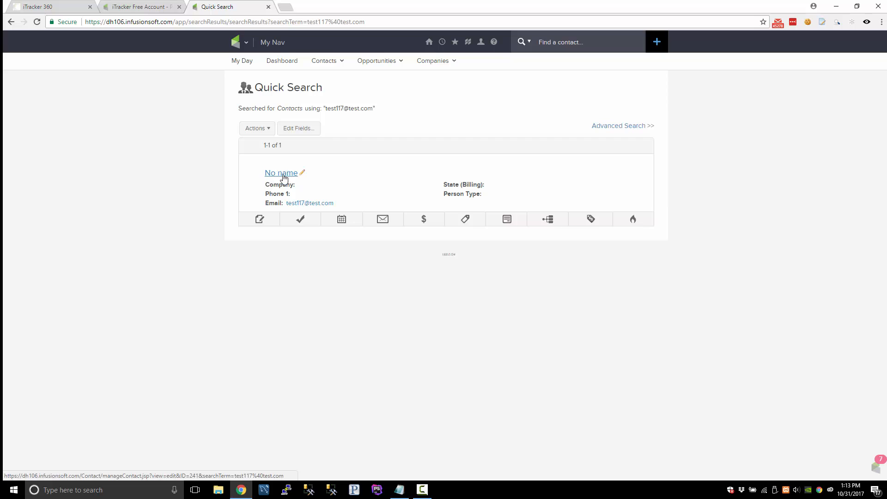
pyautogui.click(275, 174)
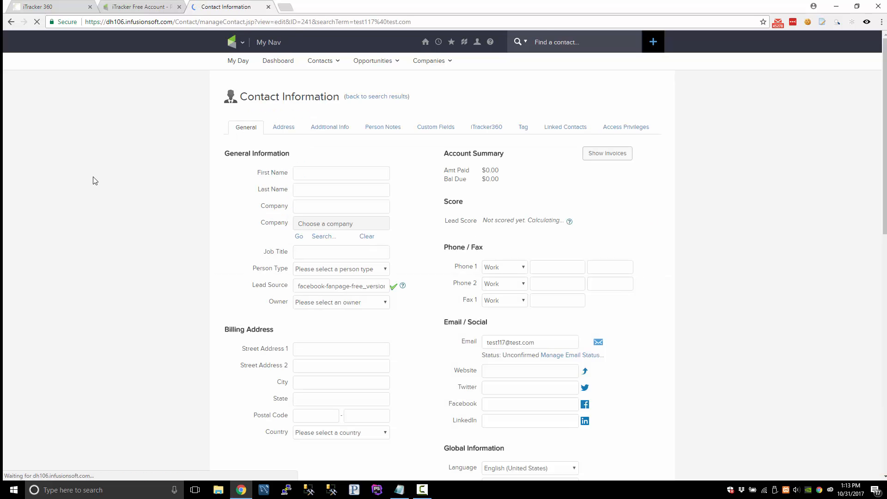
pyautogui.scroll(-1, 101, 183)
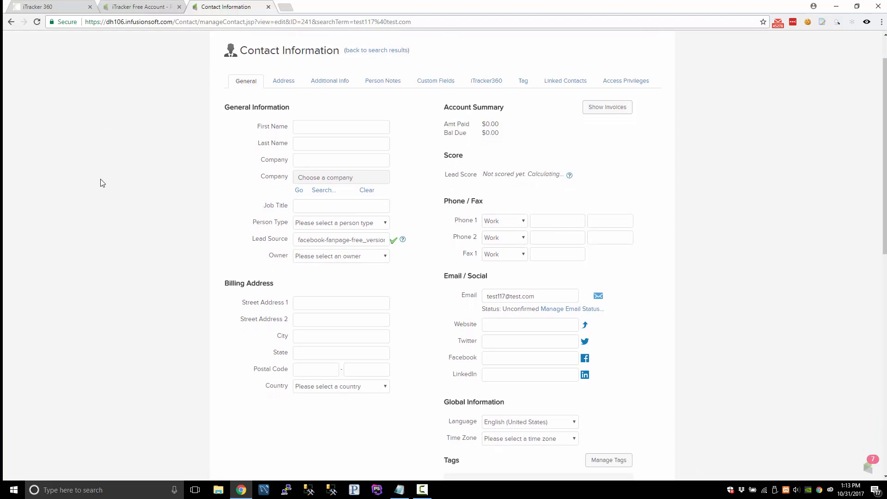
pyautogui.scroll(-2, 101, 183)
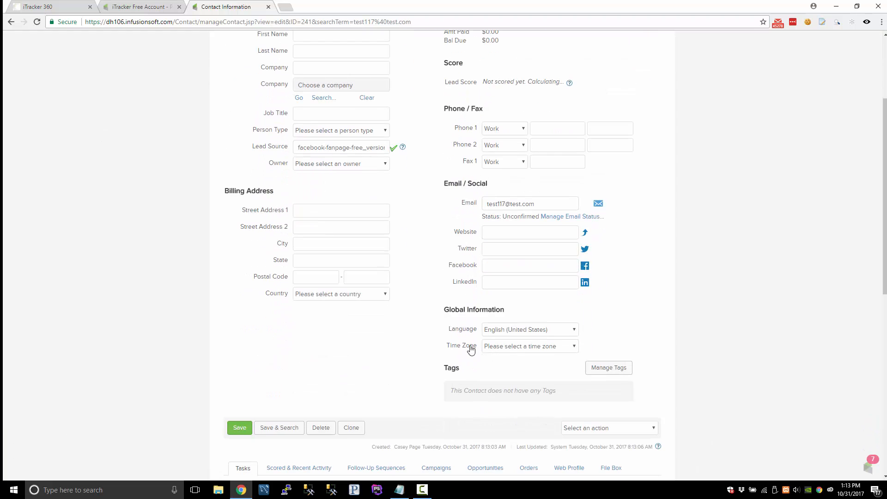
pyautogui.moveTo(451, 347); pyautogui.dragTo(489, 350)
pyautogui.scroll(2, 400, 342)
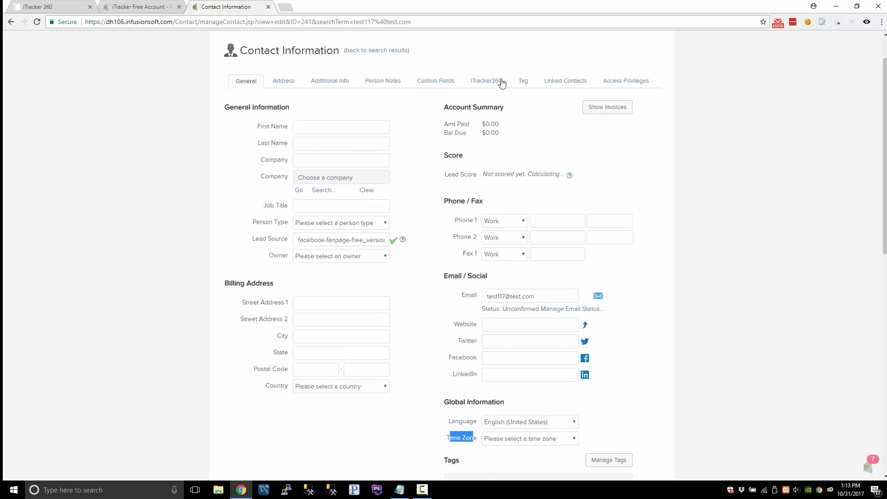
# Step: Check the contact's Optional Address and current tags, and return to the general information
pyautogui.click(293, 85)
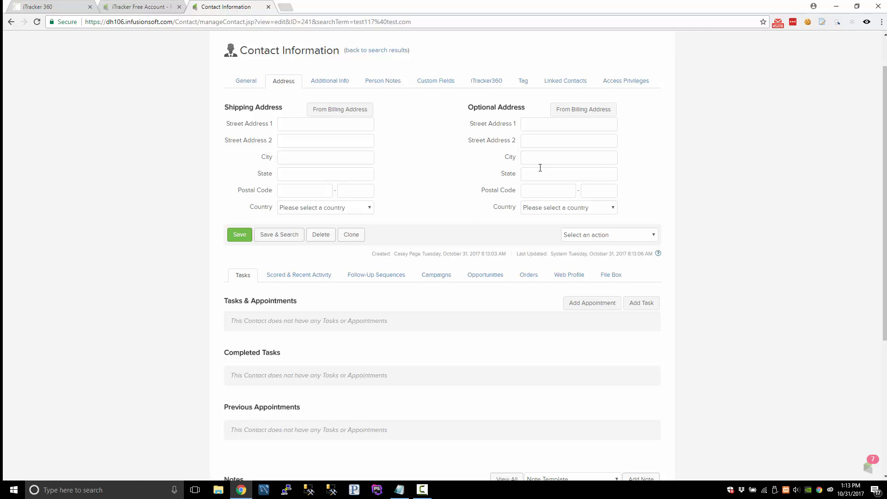
pyautogui.moveTo(471, 107); pyautogui.dragTo(528, 101)
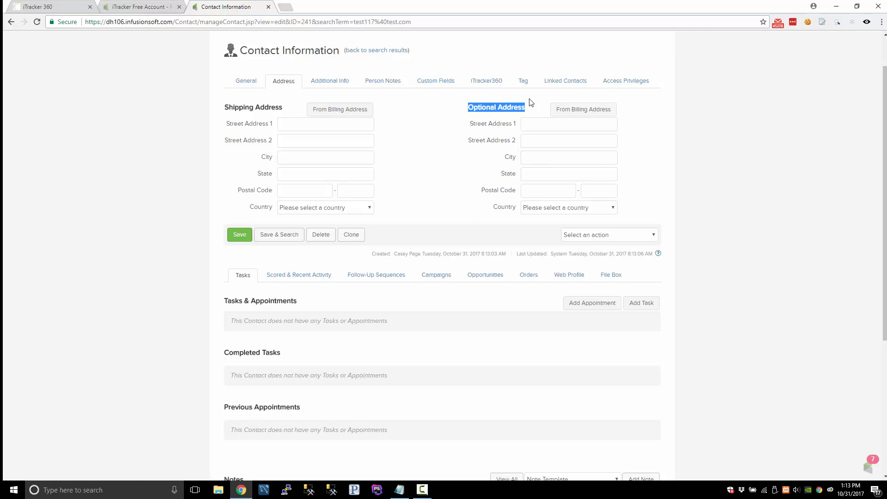
pyautogui.click(507, 109)
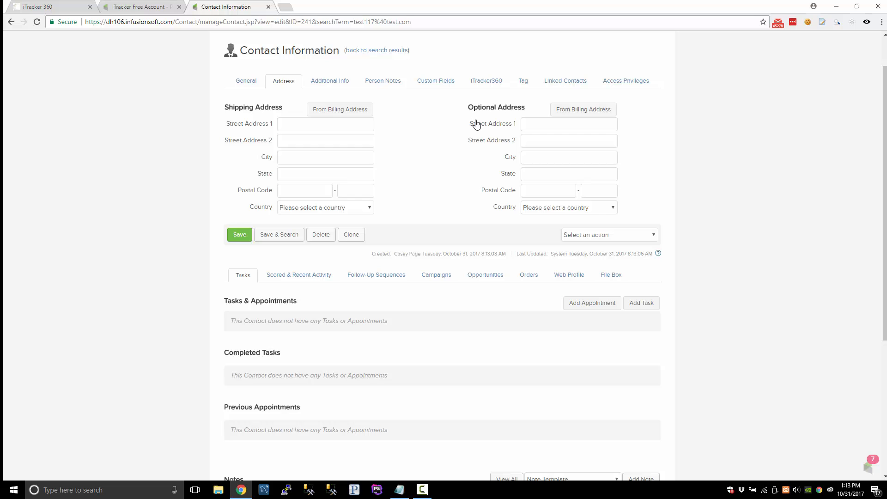
pyautogui.click(524, 90)
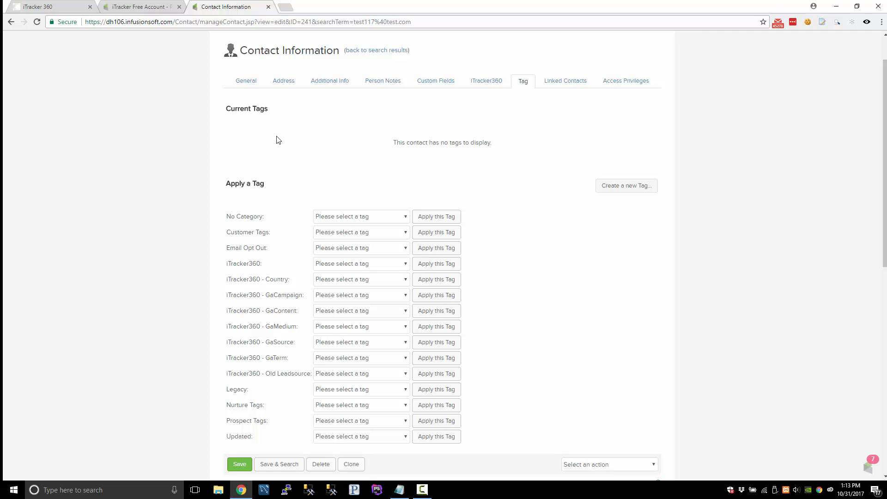
pyautogui.click(242, 80)
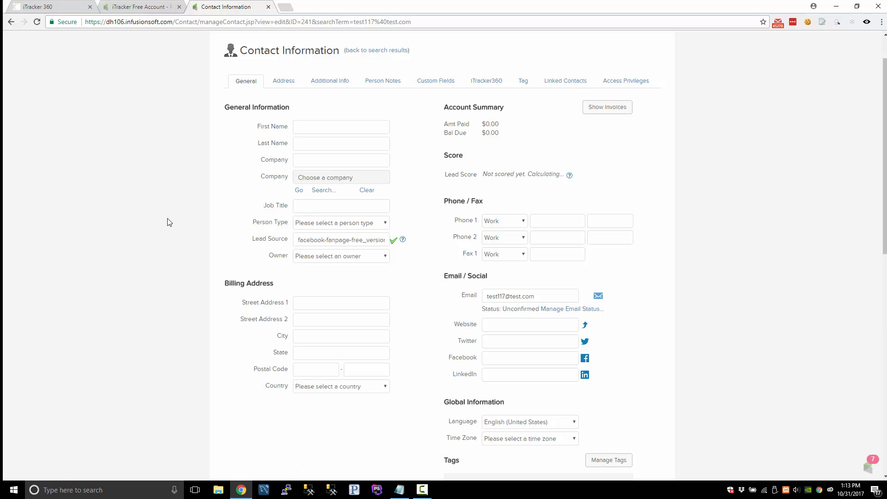
# Step: Return to the iTracker360 API sync page, highlight the HTTP postback URL and reload the sync log
pyautogui.click(74, 9)
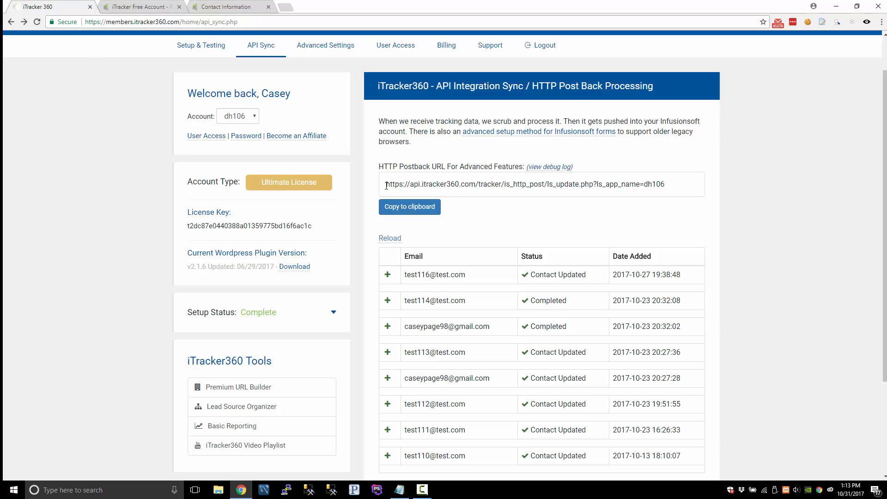
pyautogui.moveTo(408, 185); pyautogui.dragTo(672, 190)
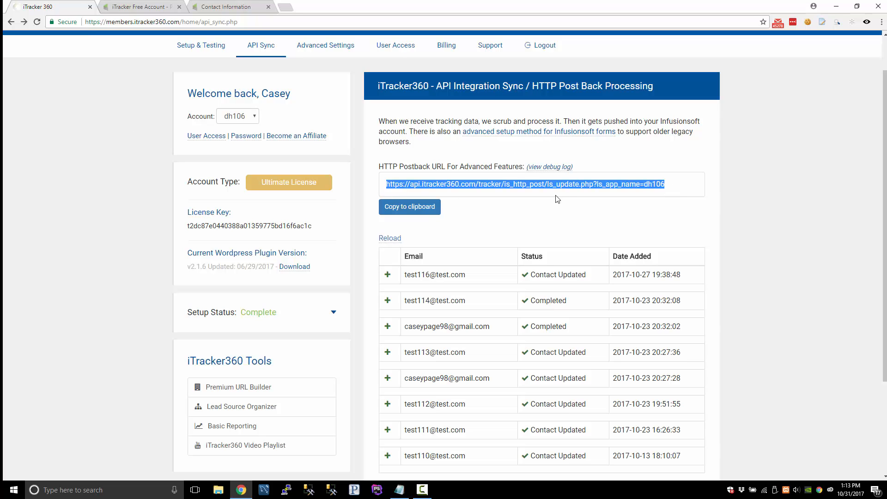
pyautogui.click(527, 212)
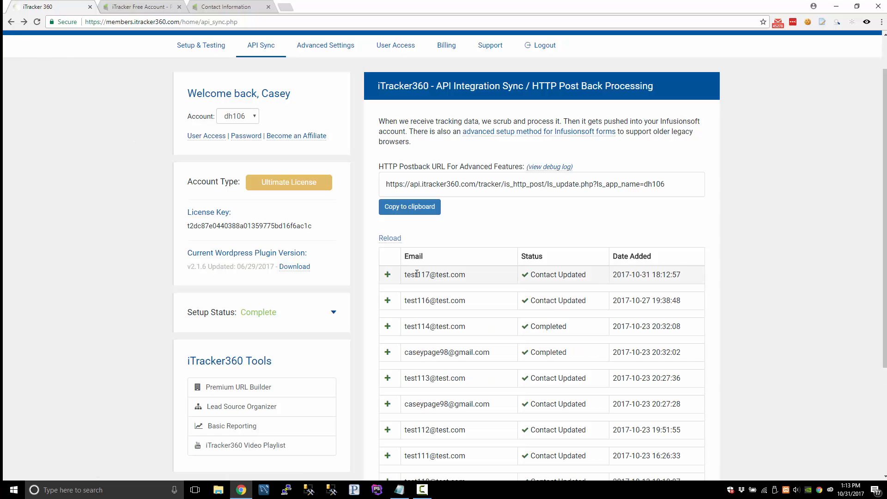
# Step: Expand the newest sync log entry and examine its IP address and HTTP Postback / GeoIP status
pyautogui.moveTo(405, 276); pyautogui.dragTo(467, 273)
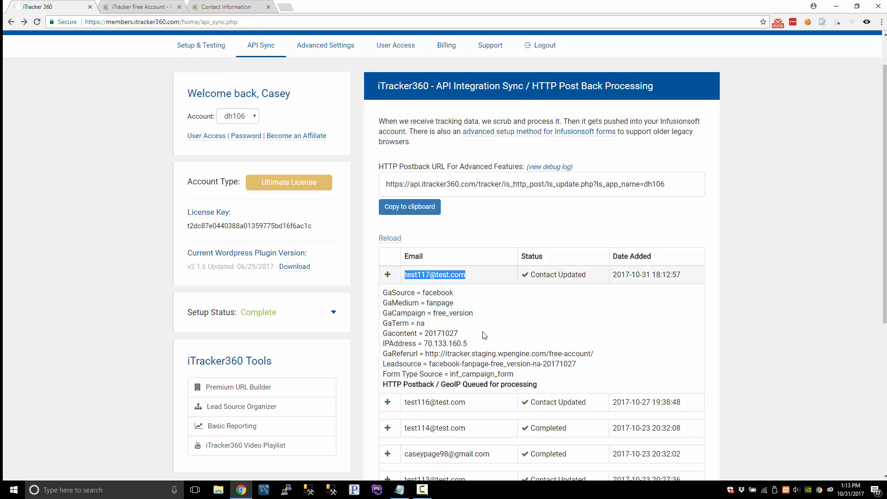
pyautogui.moveTo(428, 343); pyautogui.dragTo(483, 345)
pyautogui.click(489, 343)
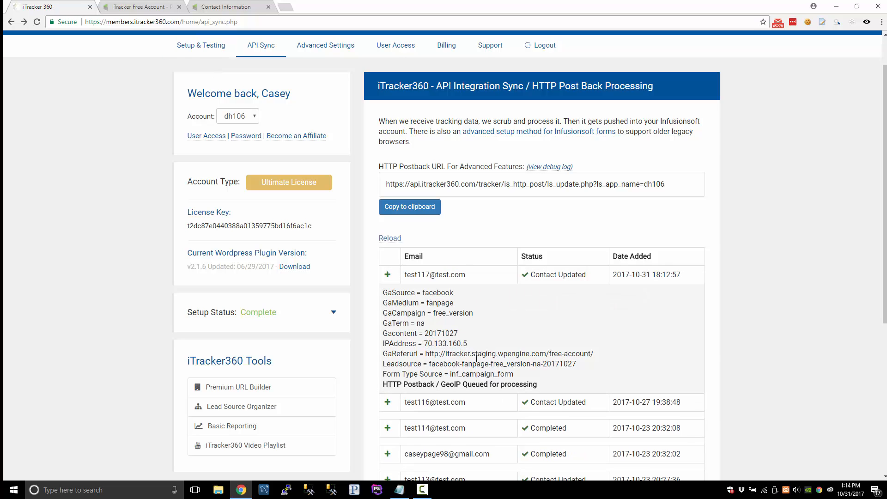
pyautogui.moveTo(392, 385); pyautogui.dragTo(535, 388)
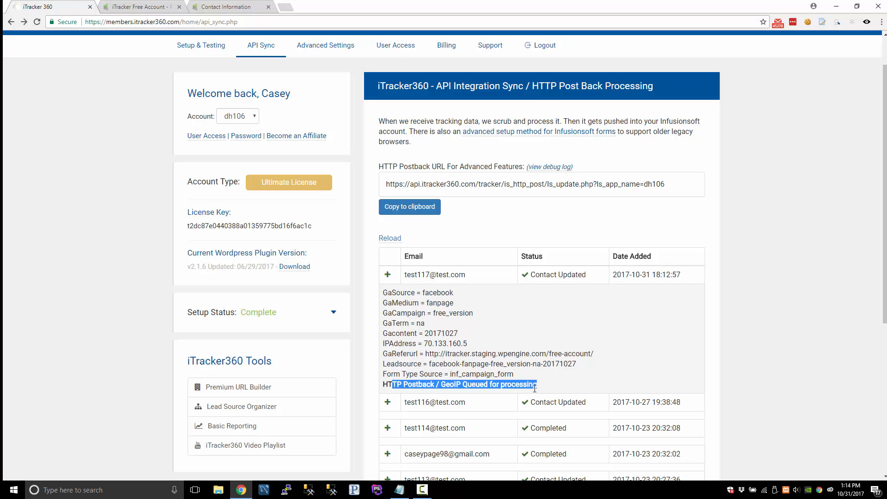
pyautogui.click(483, 388)
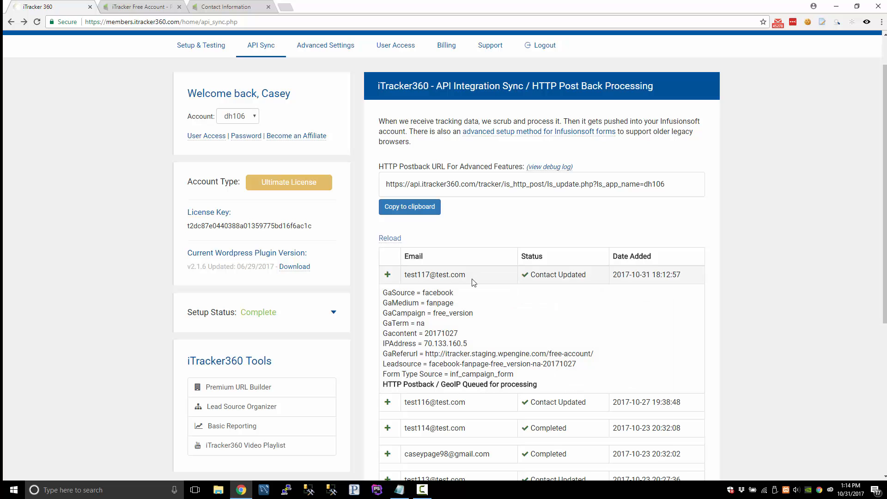
# Step: Expand the second sync log entry alongside the newest one and highlight the newest entry's IP address
pyautogui.moveTo(464, 278); pyautogui.dragTo(519, 354)
pyautogui.click(393, 277)
pyautogui.click(392, 303)
pyautogui.click(413, 276)
pyautogui.doubleClick(447, 344)
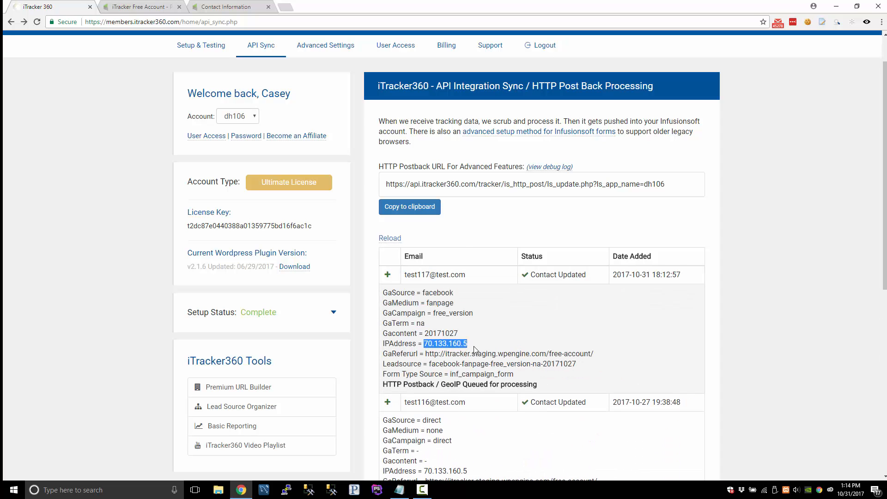
pyautogui.click(482, 343)
# Step: Open the contact's iTracker360 tracking fields in Infusionsoft and examine the recorded IPAddress value
pyautogui.click(213, 13)
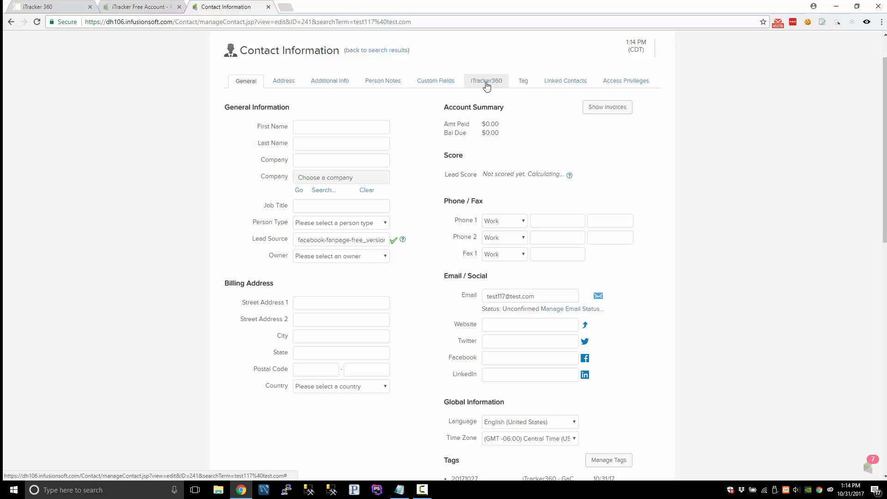
pyautogui.click(487, 83)
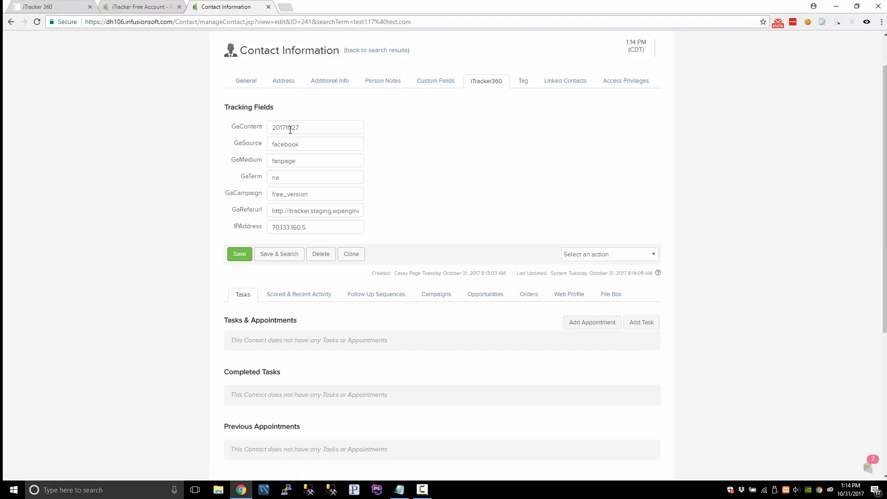
pyautogui.moveTo(322, 231); pyautogui.dragTo(261, 234)
pyautogui.click(286, 227)
pyautogui.moveTo(334, 224); pyautogui.dragTo(270, 225)
# Step: Open maxmind.com separately in the browser, keeping the contact record open
pyautogui.click(285, 7)
pyautogui.write('maxmind.com')
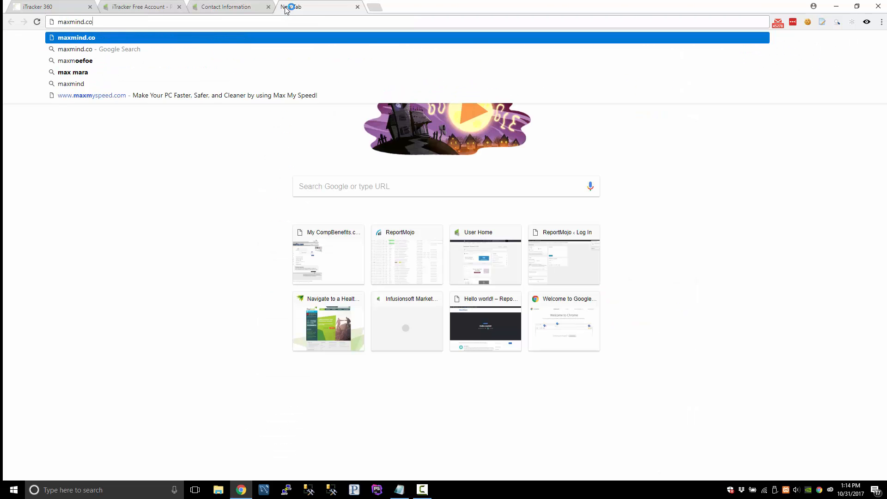
pyautogui.press('Return')
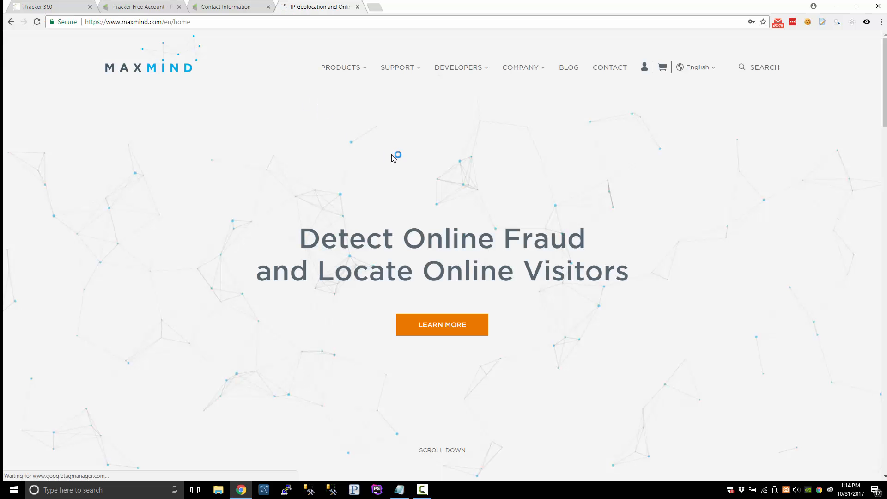
# Step: Look through the MaxMind home page, highlighting the site's domain and the GeoIP2 Precision Service demo title
pyautogui.scroll(-5, 423, 212)
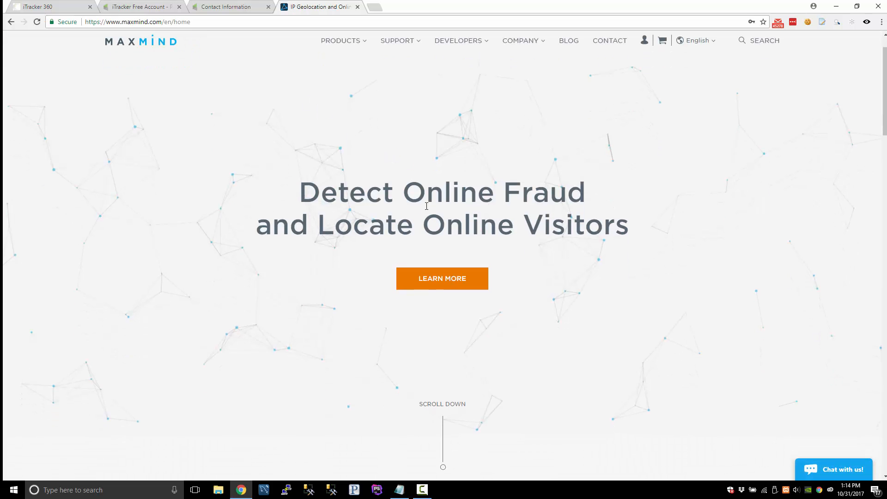
pyautogui.scroll(-3, 425, 208)
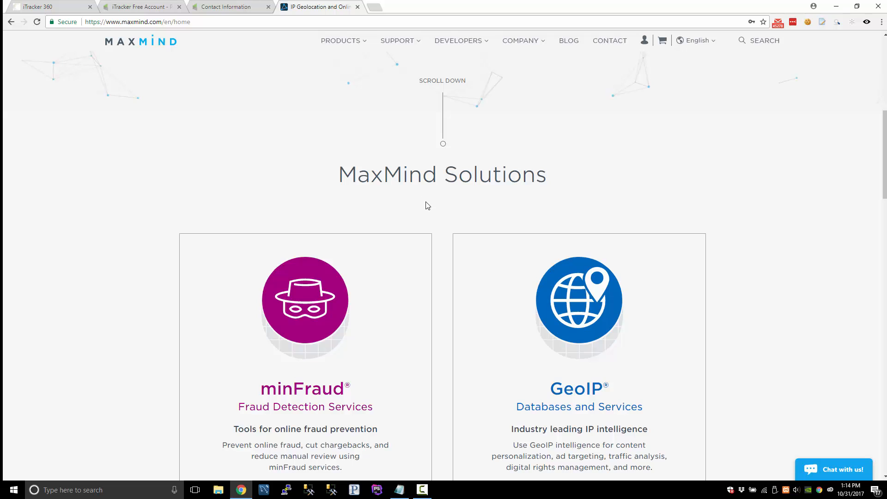
pyautogui.scroll(3, 428, 205)
pyautogui.moveTo(122, 22); pyautogui.dragTo(163, 22)
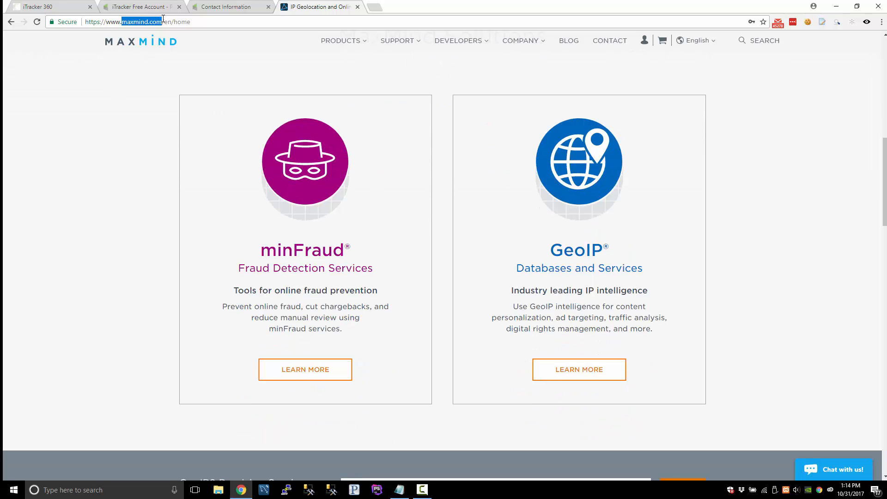
pyautogui.click(145, 127)
pyautogui.scroll(-4, 367, 249)
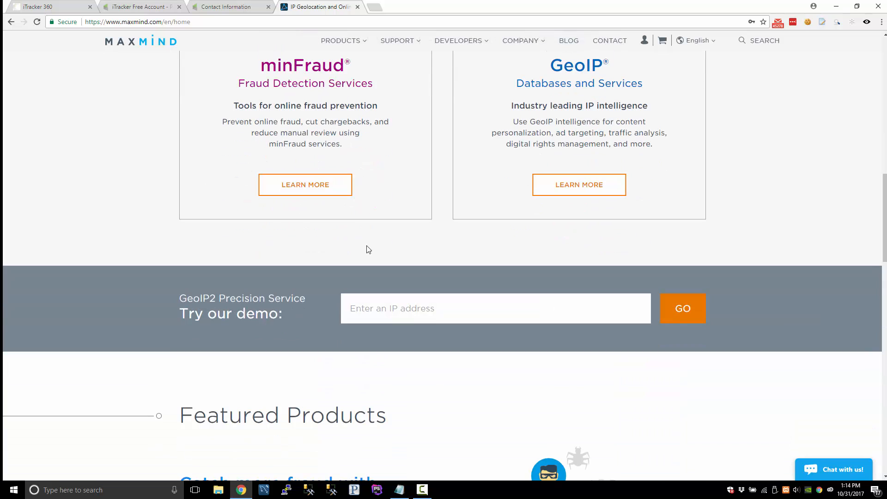
pyautogui.click(384, 305)
pyautogui.click(347, 297)
pyautogui.moveTo(189, 301); pyautogui.dragTo(306, 298)
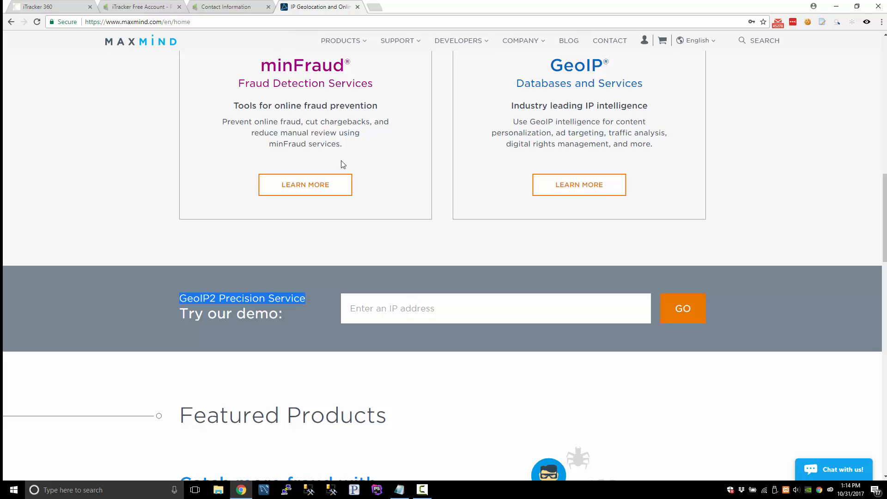
# Step: Return to the Infusionsoft contact and examine the city, state, postal code and country under Optional Address
pyautogui.click(150, 7)
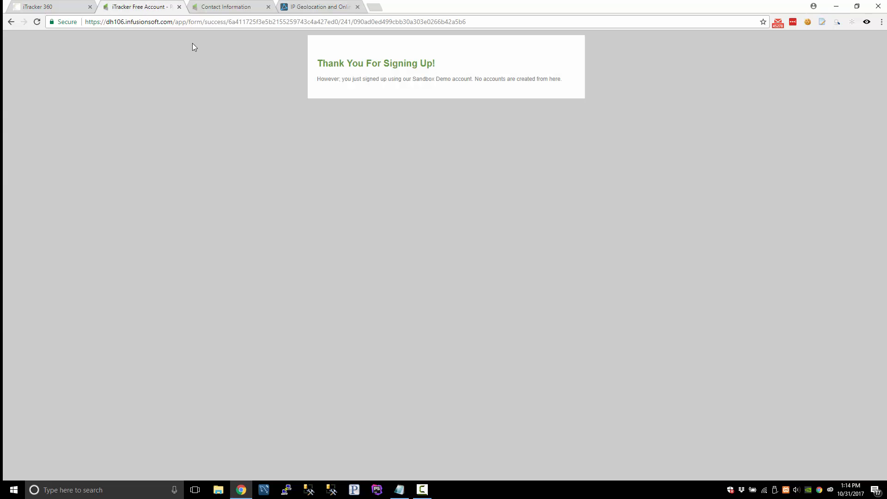
pyautogui.click(210, 8)
pyautogui.click(176, 149)
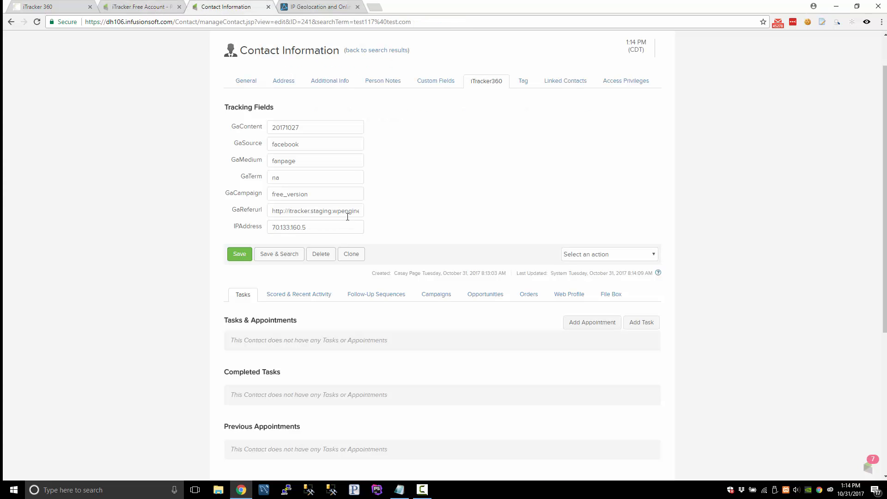
pyautogui.click(294, 82)
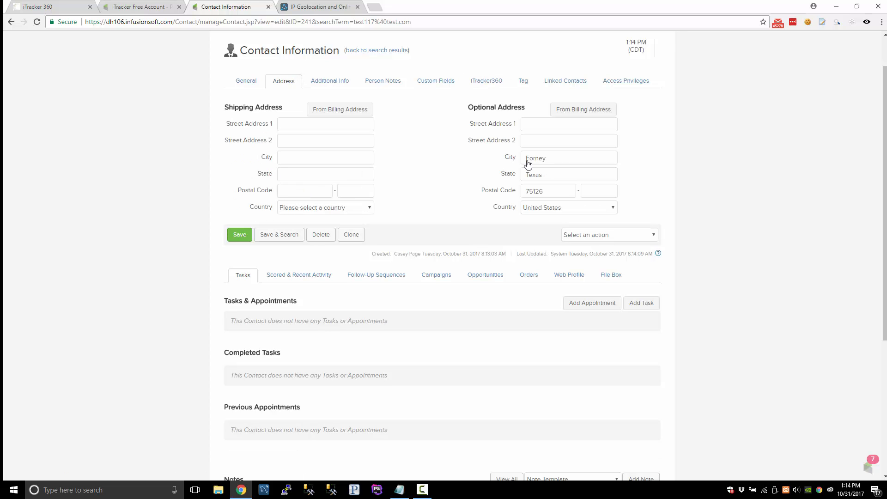
pyautogui.moveTo(563, 162); pyautogui.dragTo(486, 173)
pyautogui.click(661, 195)
# Step: Review the contact's current tags, highlighting the United States tag and its iTracker360 - Country category
pyautogui.click(521, 82)
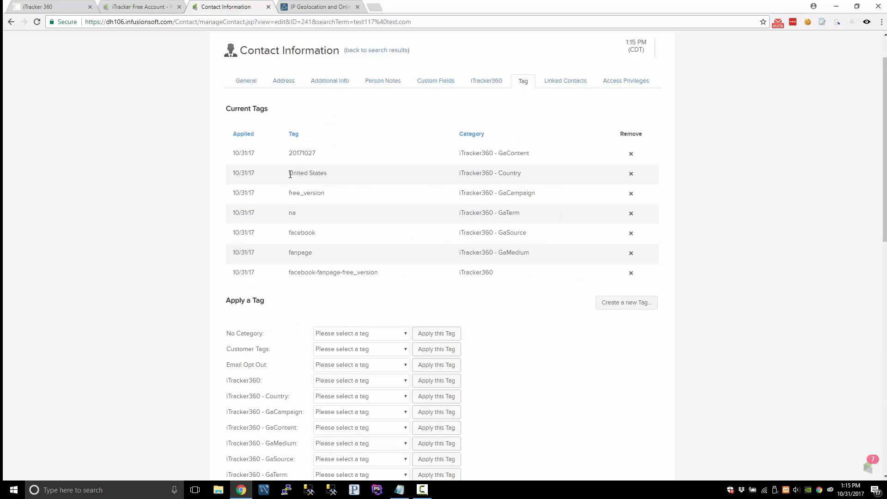
pyautogui.moveTo(289, 172); pyautogui.dragTo(328, 172)
pyautogui.moveTo(456, 163); pyautogui.dragTo(525, 175)
pyautogui.click(481, 177)
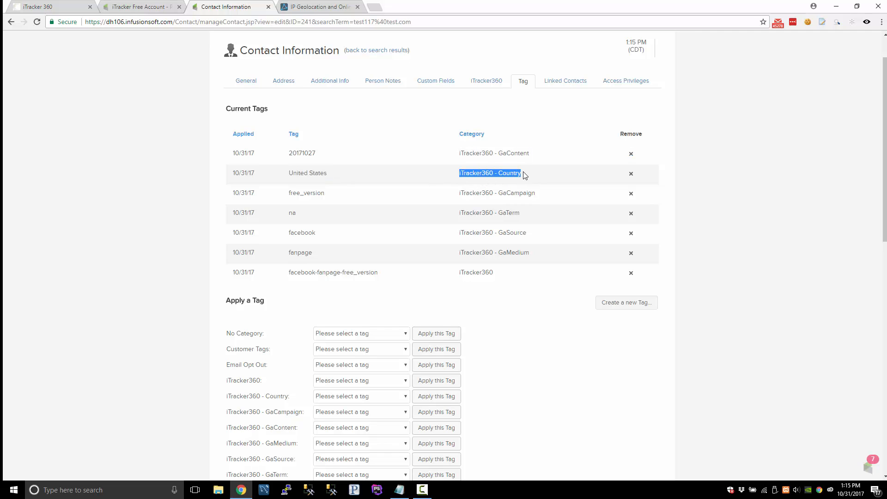
# Step: Highlight the contact's United States tag, then review its address fields and the time zone and tags in its general information
pyautogui.moveTo(328, 175); pyautogui.dragTo(287, 179)
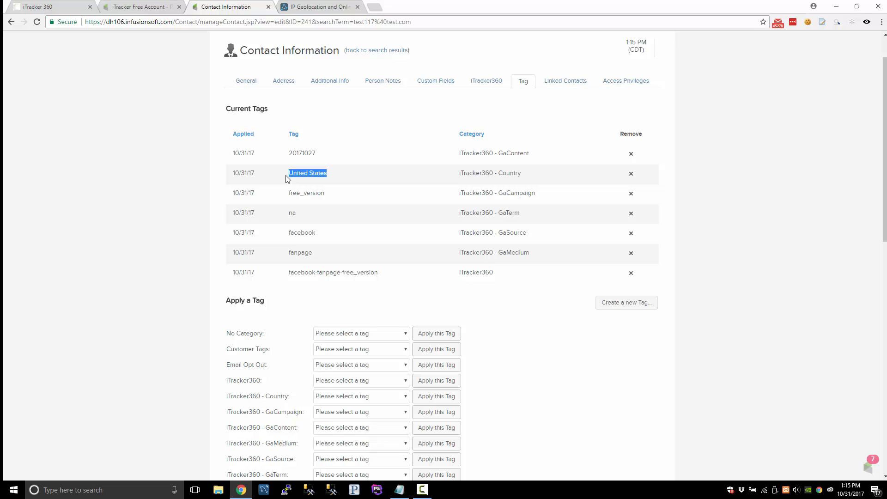
pyautogui.click(287, 179)
pyautogui.click(278, 83)
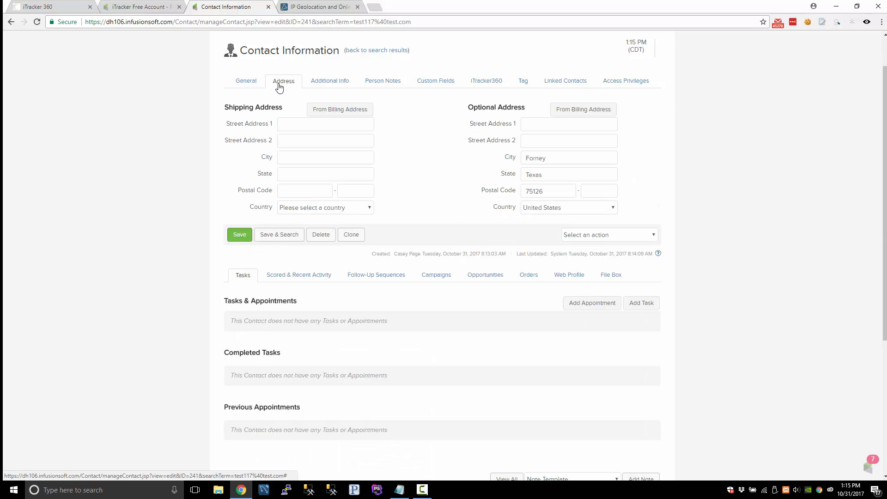
pyautogui.click(245, 81)
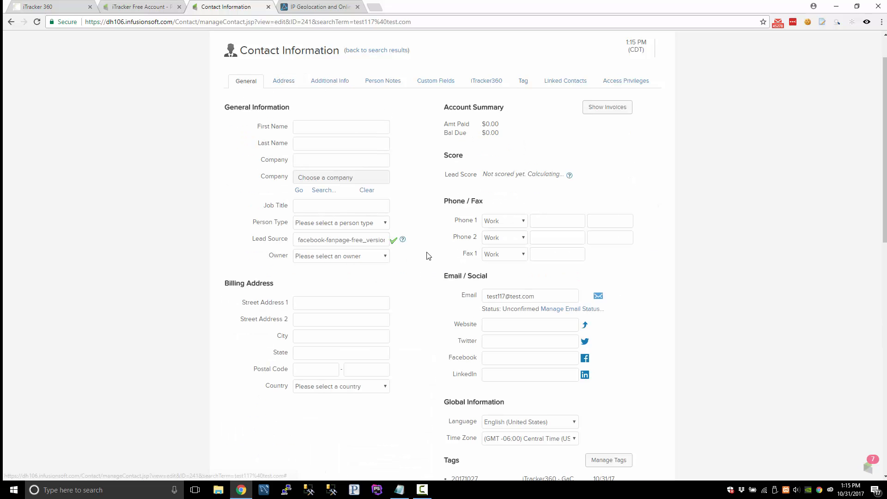
pyautogui.scroll(-2, 488, 320)
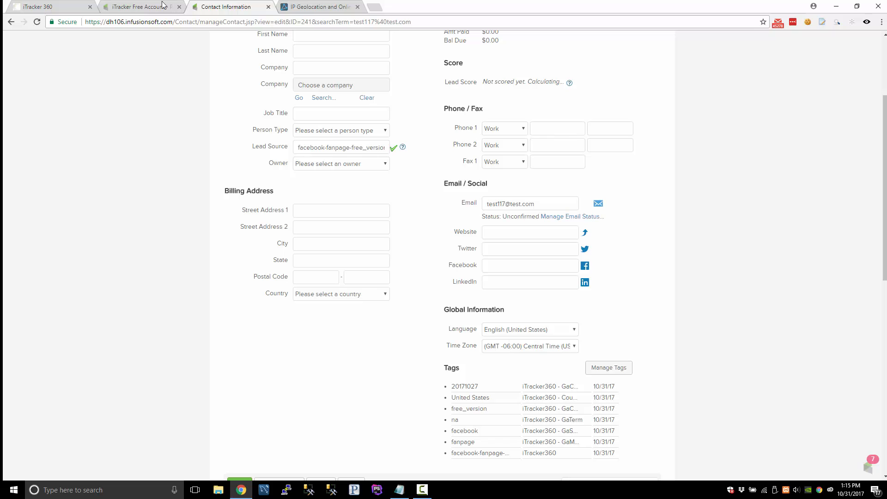
# Step: Switch to iTracker360's GeoIP Tracking / TimeZone Tracking advanced settings and review the address field choices, keeping Optional - Address Field
pyautogui.click(111, 9)
pyautogui.click(64, 9)
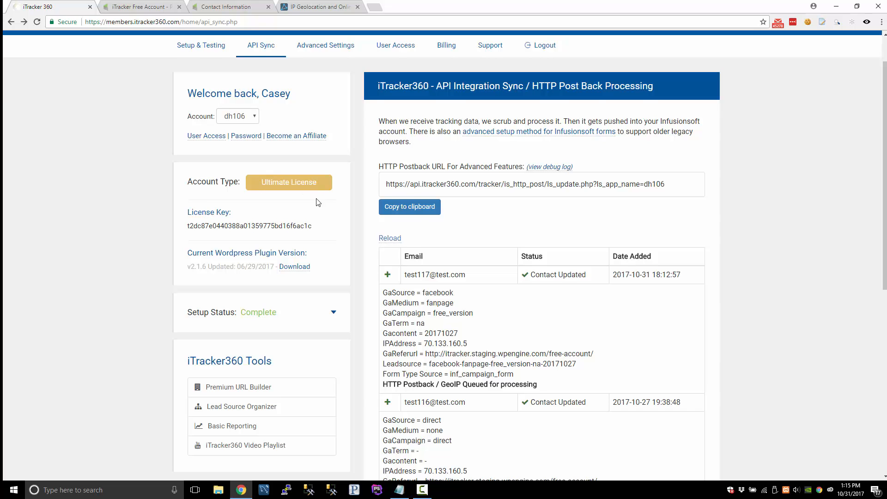
pyautogui.scroll(1, 316, 194)
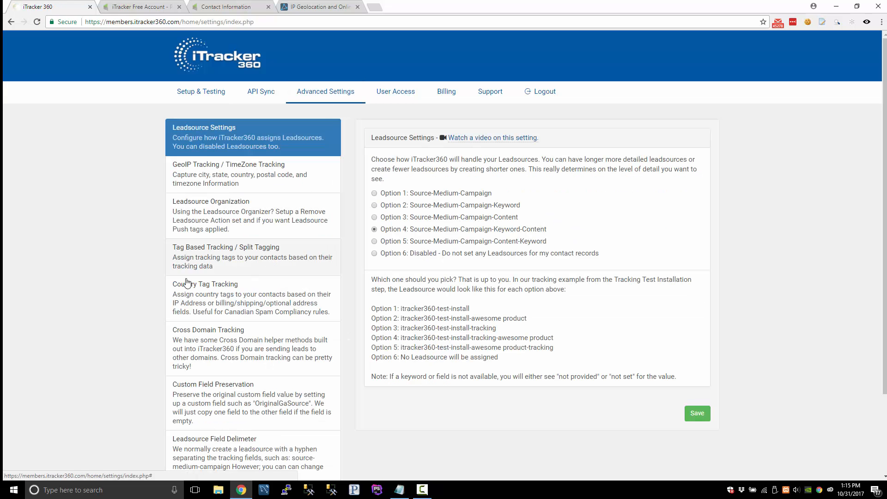
pyautogui.click(183, 170)
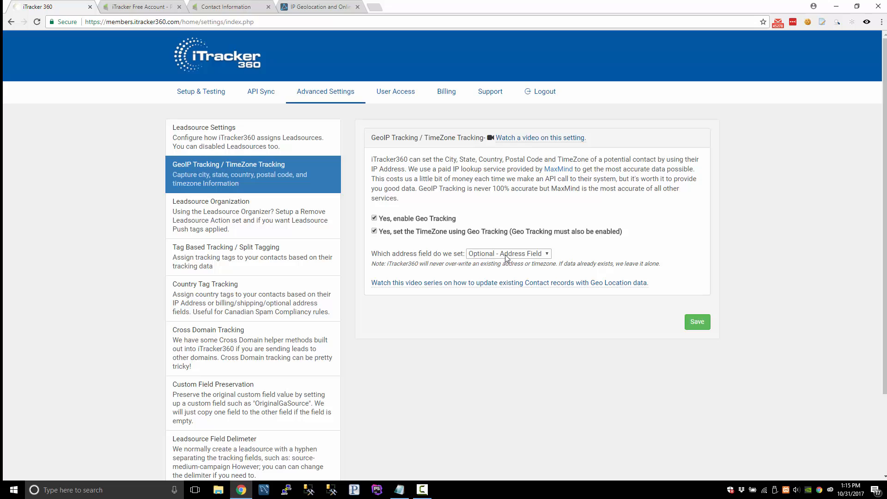
pyautogui.click(527, 255)
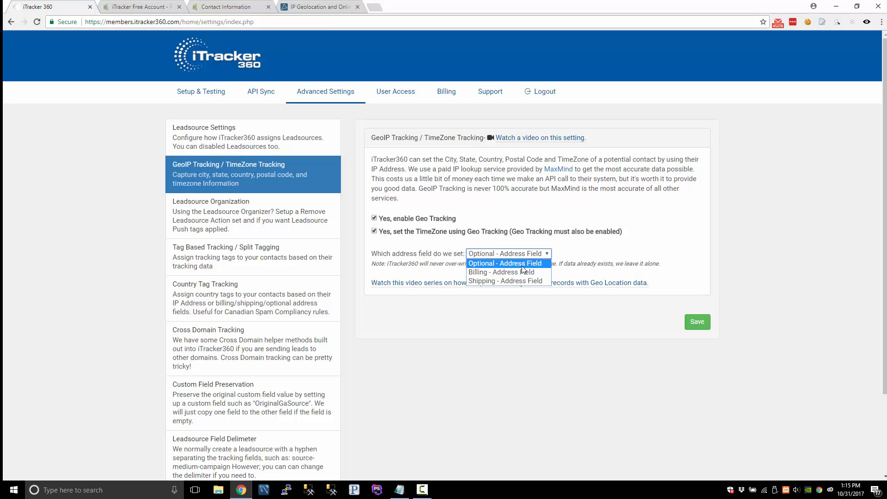
pyautogui.click(506, 265)
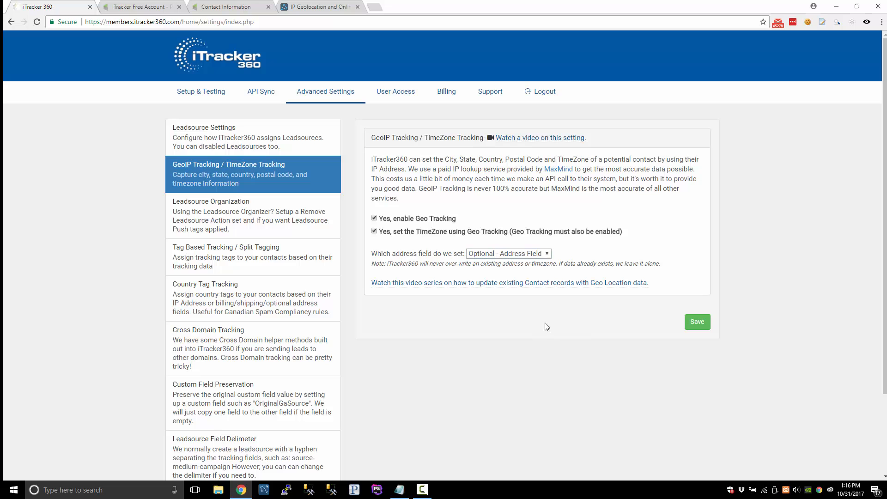
# Step: Open the Country Tag Tracking settings and highlight the example country tags and the option that enables Country Tracking
pyautogui.scroll(-1, 293, 287)
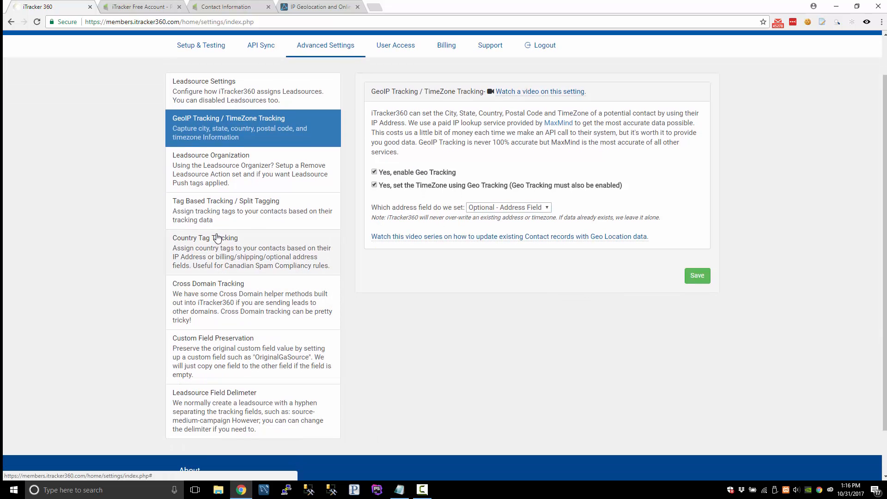
pyautogui.click(211, 250)
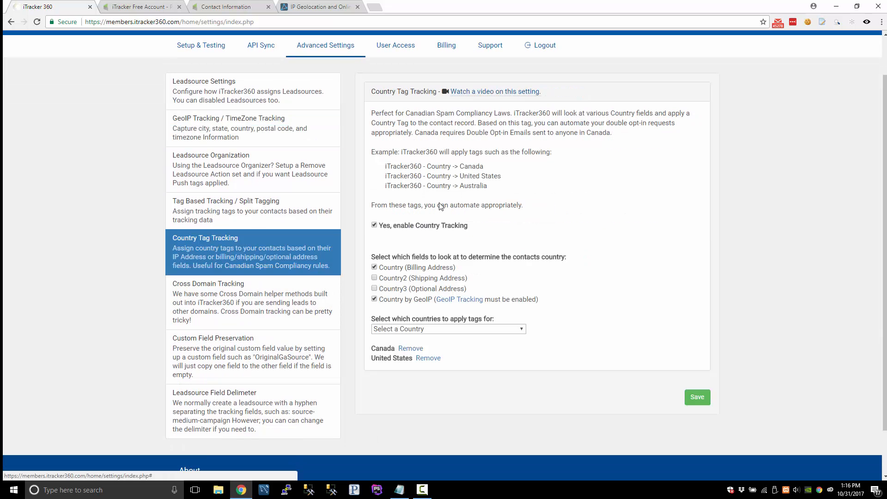
pyautogui.moveTo(384, 167); pyautogui.dragTo(520, 176)
pyautogui.moveTo(464, 185); pyautogui.dragTo(506, 187)
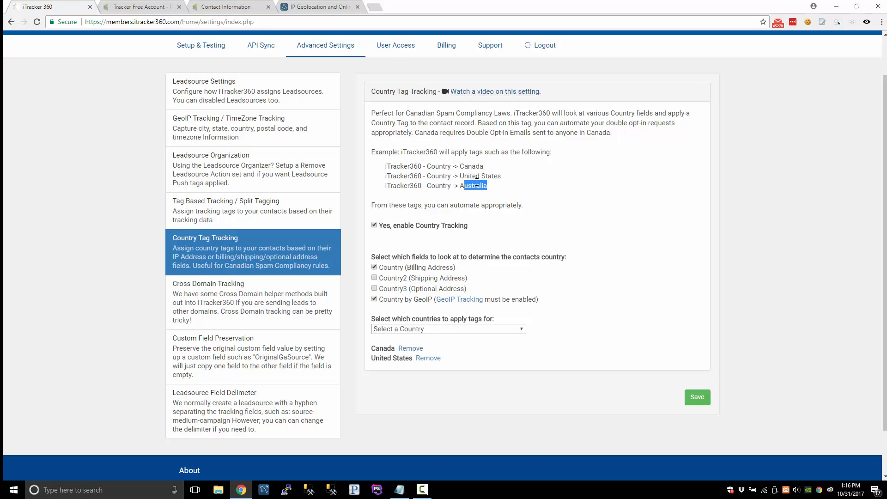
pyautogui.moveTo(375, 231); pyautogui.dragTo(475, 223)
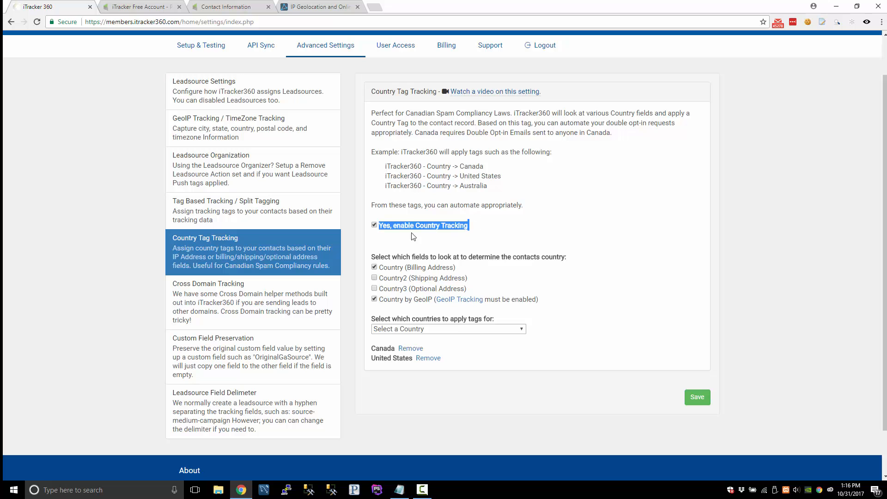
pyautogui.click(463, 237)
# Step: Examine the fields used to determine a contact's country, highlighting Country by GeoIP
pyautogui.scroll(-2, 416, 222)
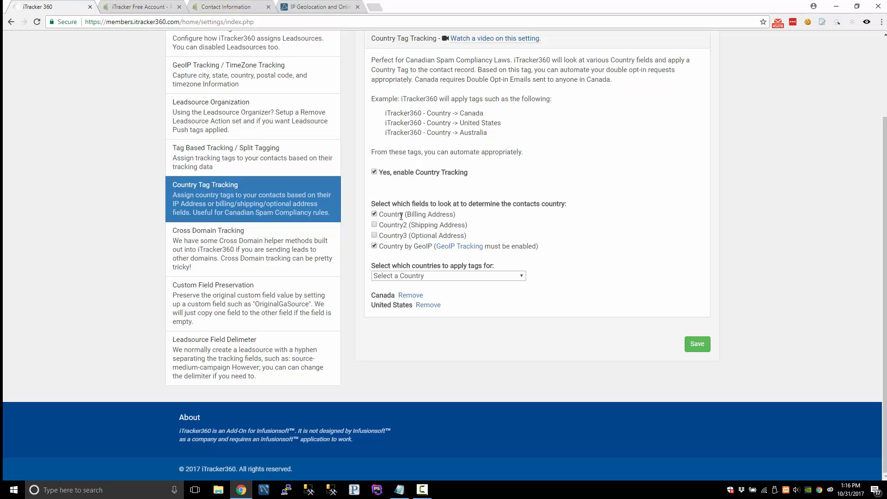
pyautogui.moveTo(409, 216); pyautogui.dragTo(435, 225)
pyautogui.moveTo(415, 235); pyautogui.dragTo(535, 252)
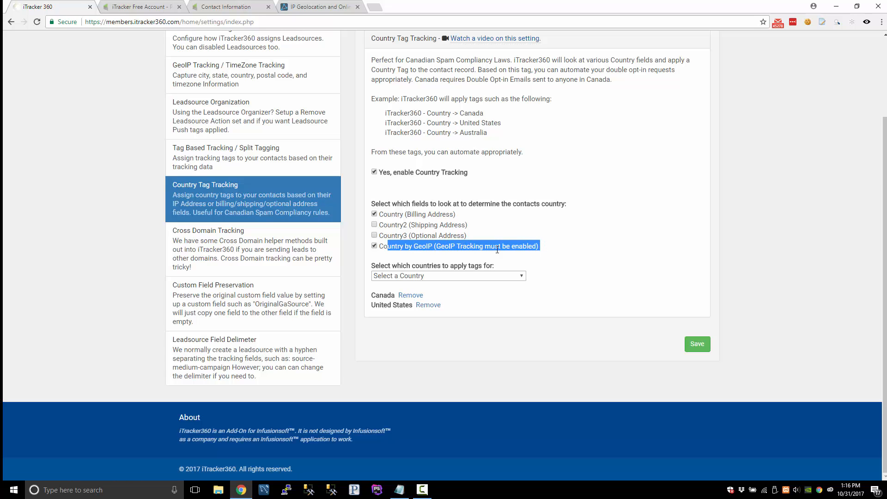
pyautogui.click(412, 248)
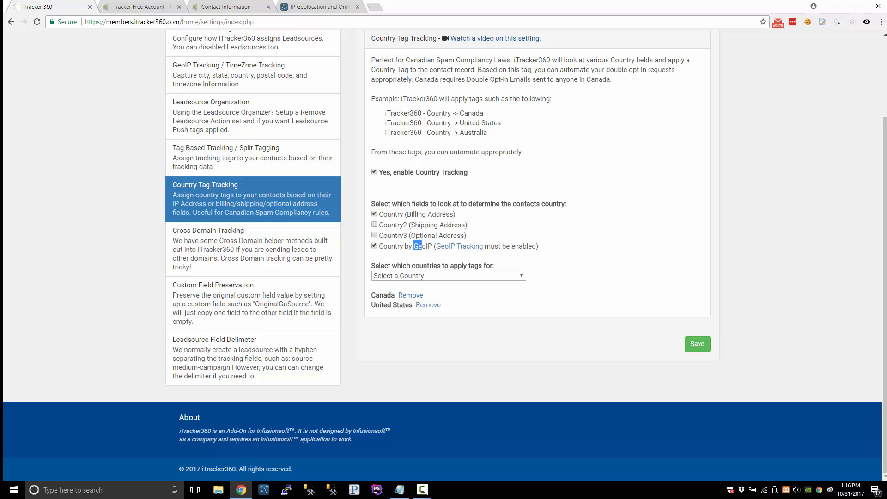
# Step: Inspect the selectable countries for tagging and highlight Canada among the countries already added
pyautogui.click(422, 276)
pyautogui.click(422, 276)
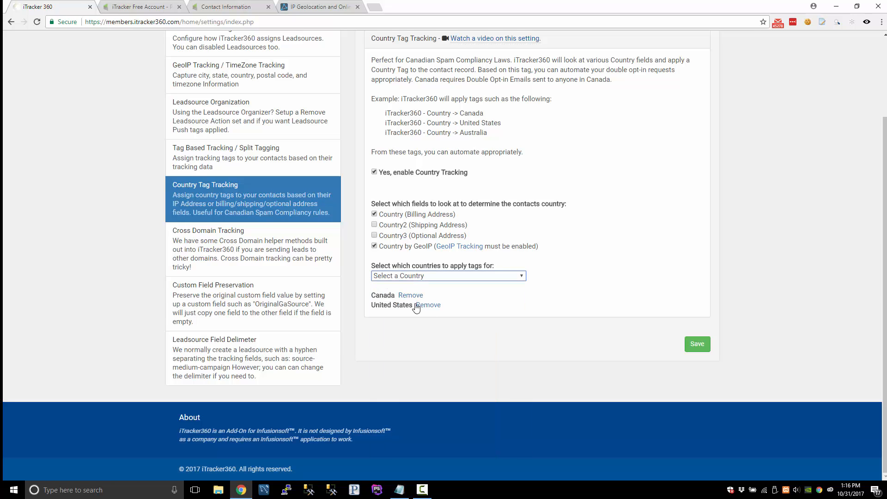
pyautogui.doubleClick(377, 295)
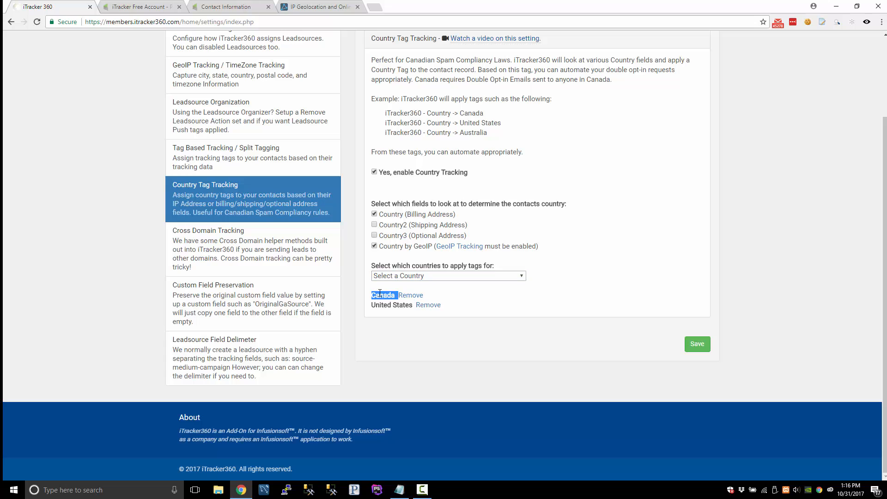
pyautogui.click(439, 295)
pyautogui.doubleClick(378, 295)
pyautogui.click(380, 299)
pyautogui.click(408, 274)
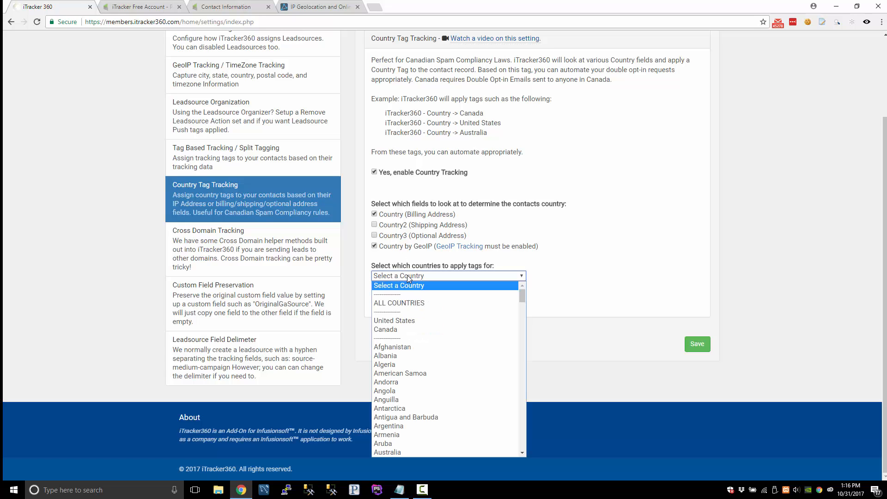
pyautogui.click(409, 276)
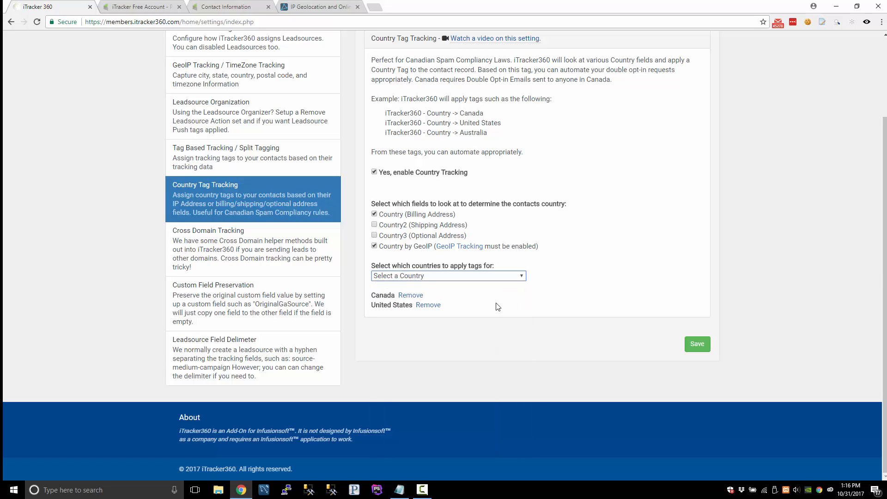
# Step: Remove United States and Canada from the countries that receive country tags
pyautogui.click(427, 306)
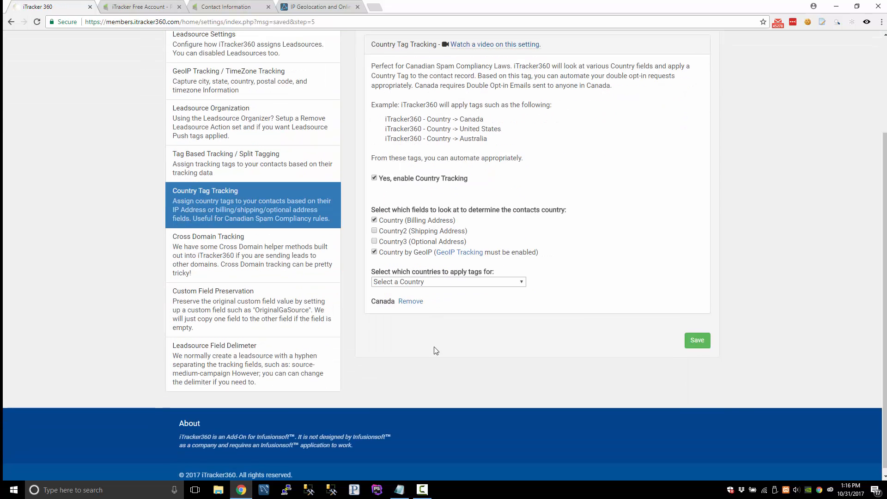
pyautogui.click(410, 407)
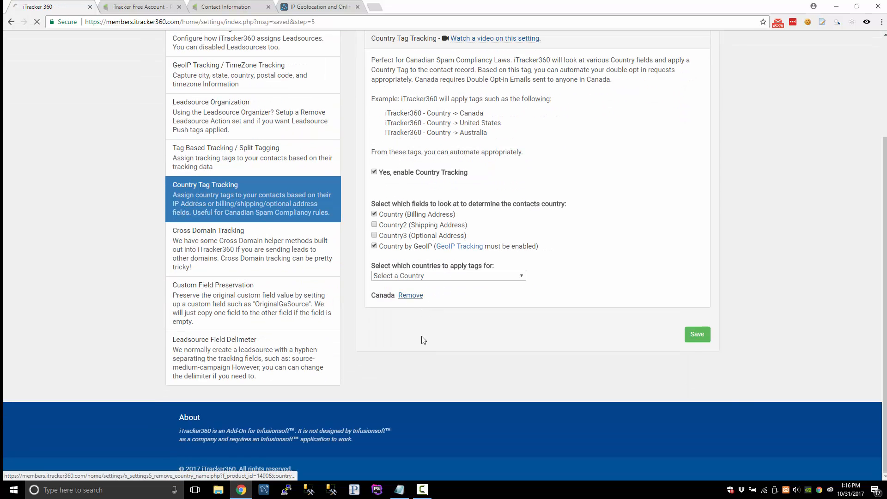
pyautogui.scroll(-3, 420, 338)
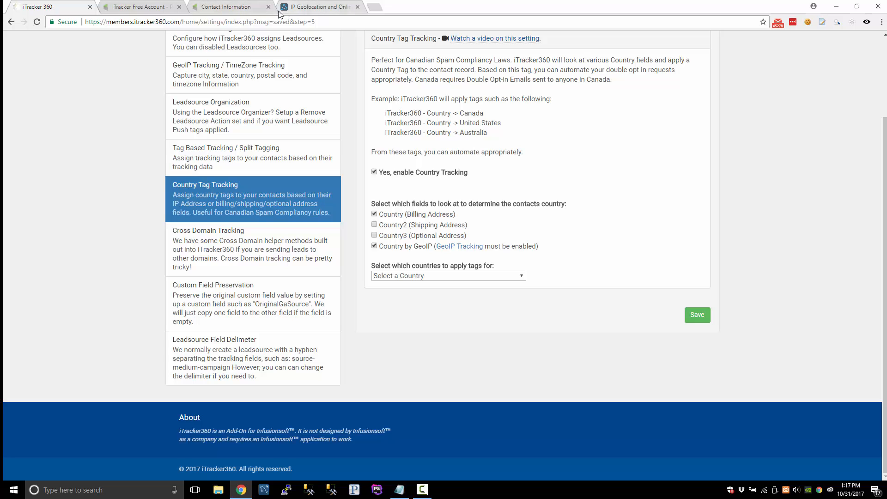
# Step: Return to the GeoIP Tracking / TimeZone Tracking settings and highlight the video series link about updating existing Contact records with Geo Location data
pyautogui.scroll(3, 237, 192)
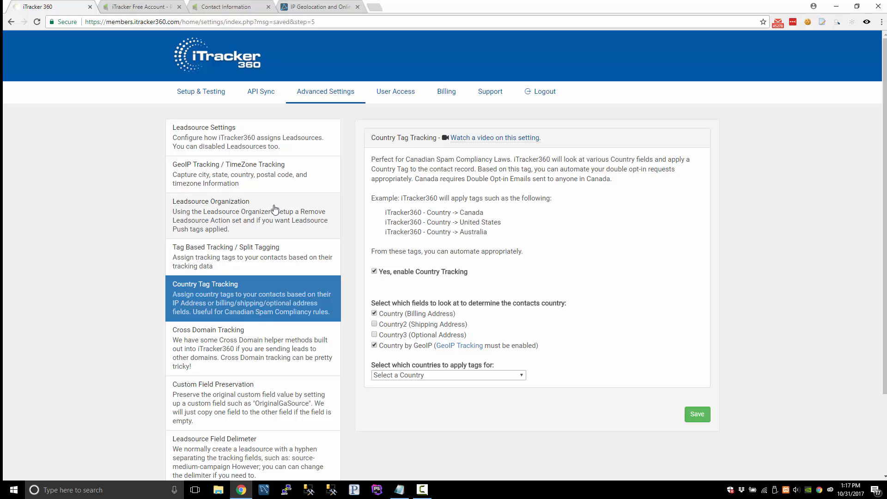
pyautogui.click(265, 186)
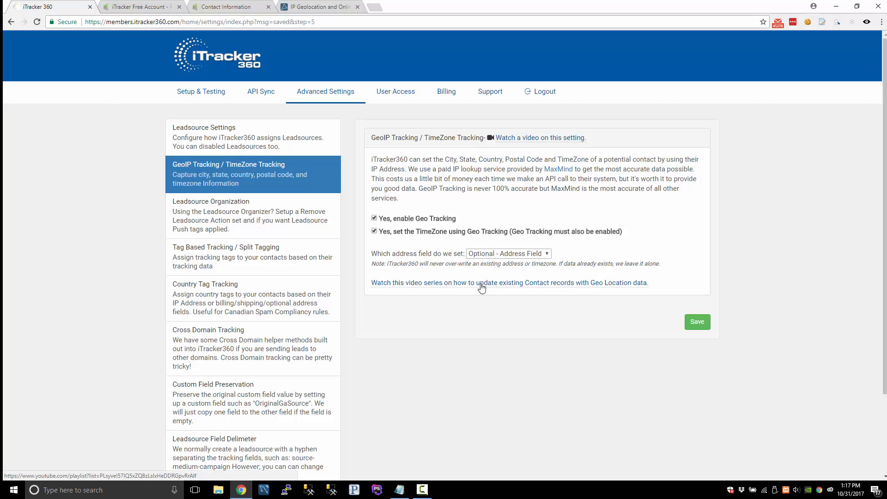
pyautogui.moveTo(661, 284); pyautogui.dragTo(383, 297)
pyautogui.click(400, 302)
pyautogui.moveTo(662, 286); pyautogui.dragTo(372, 291)
pyautogui.click(396, 306)
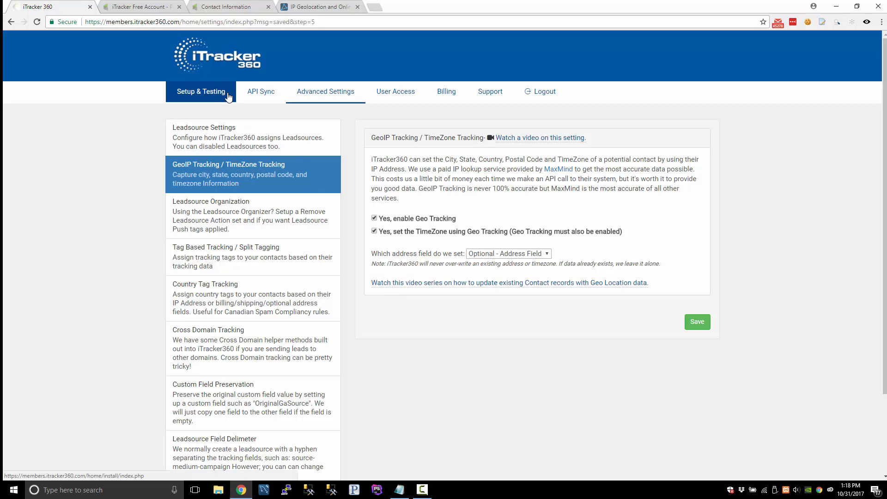
# Step: Open iTracker360's API Sync page
pyautogui.click(260, 99)
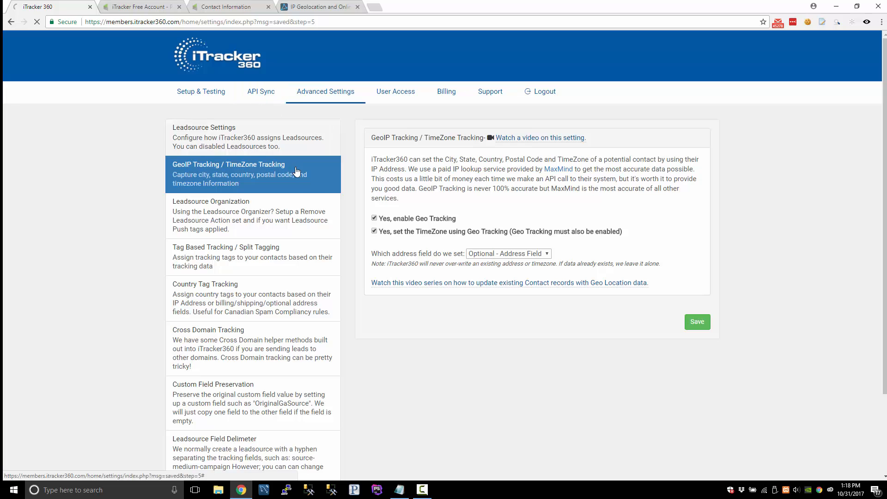